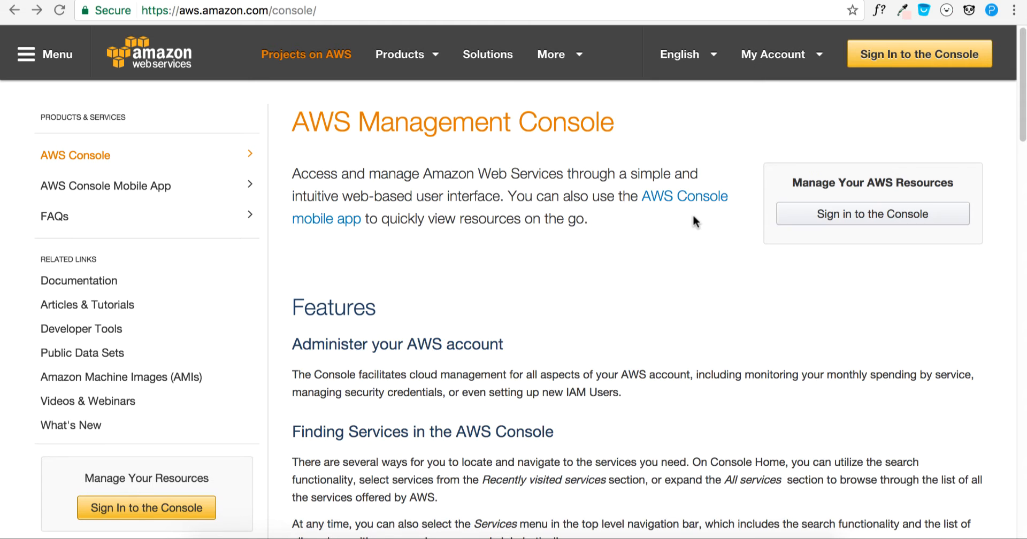
Sign in to the AWS console as a returning user by entering the account password.
click(912, 61)
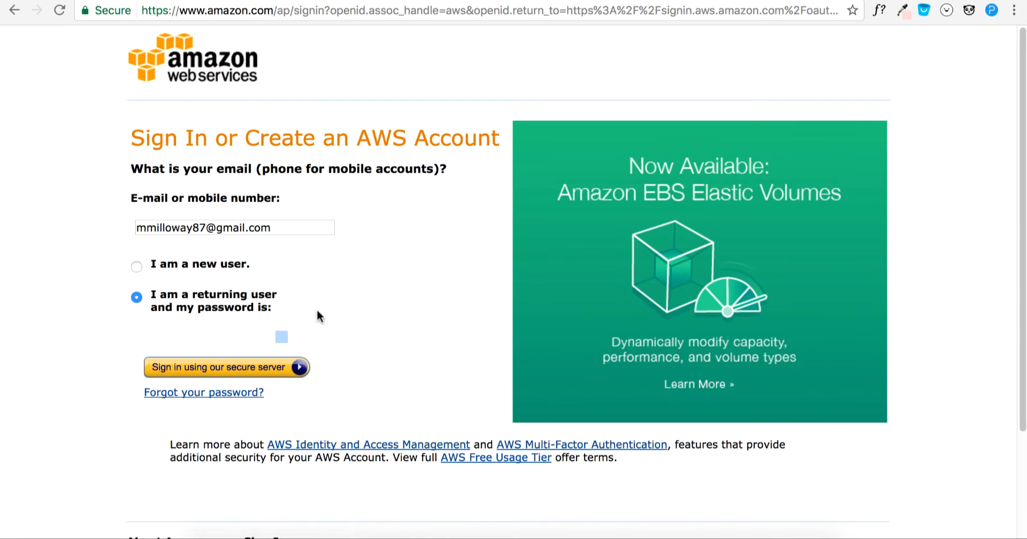
text(•••••••••)
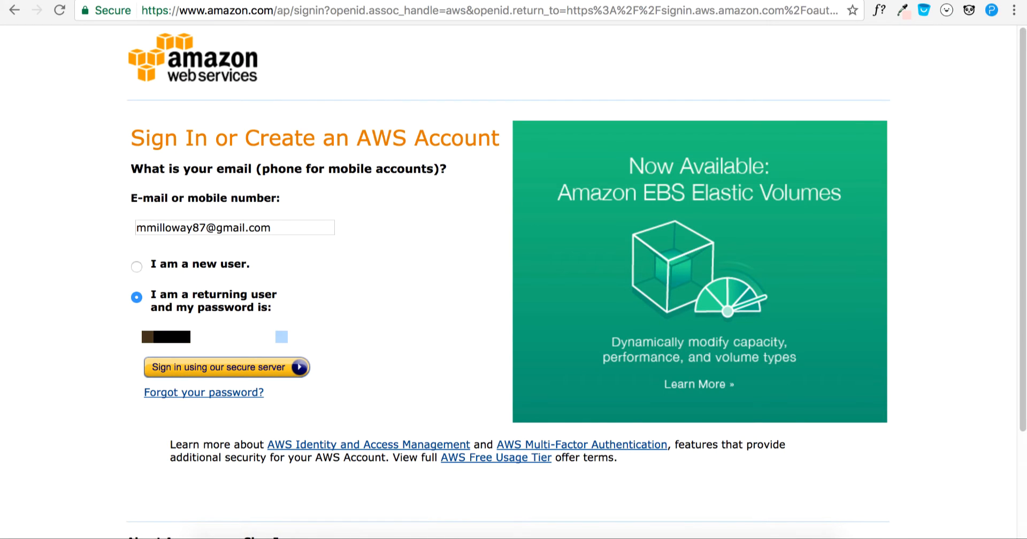
key(Return)
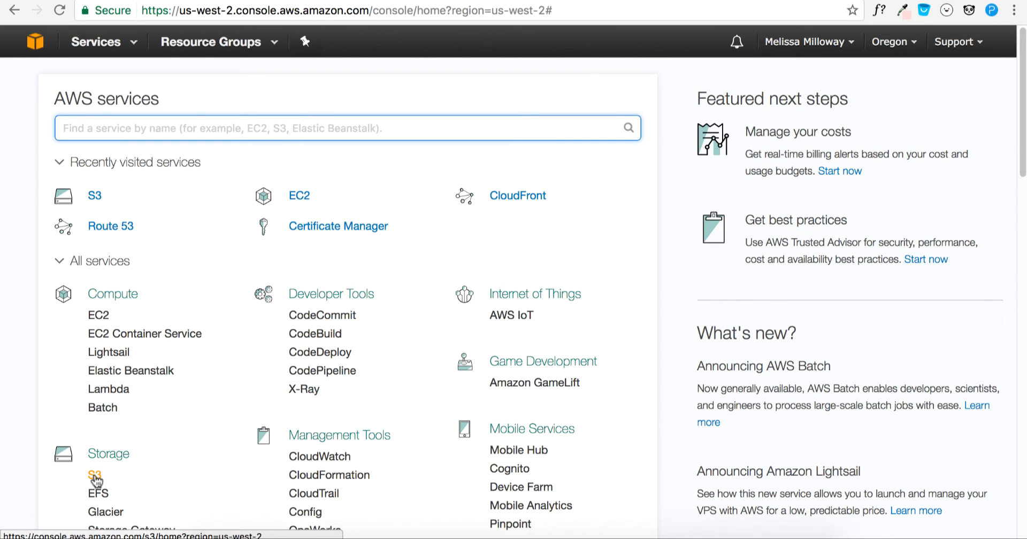
In the S3 storage service, create a bucket named exampleofelearning in the US West (Oregon) region.
click(95, 476)
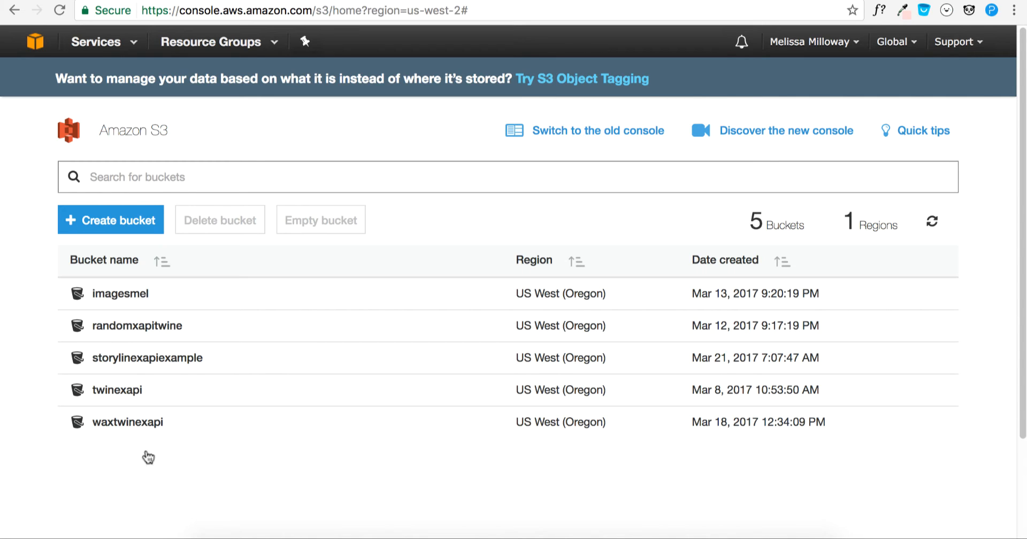
click(153, 220)
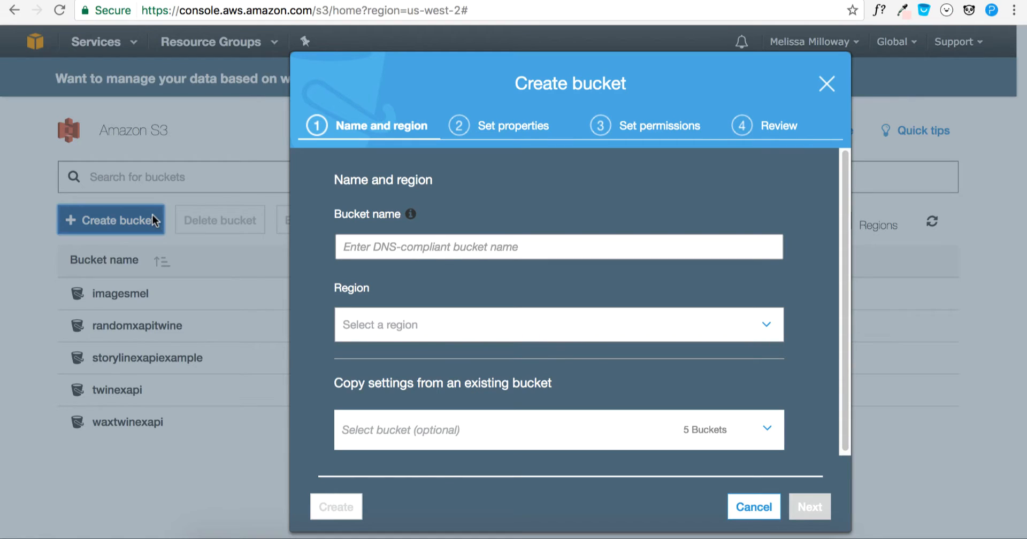
click(426, 247)
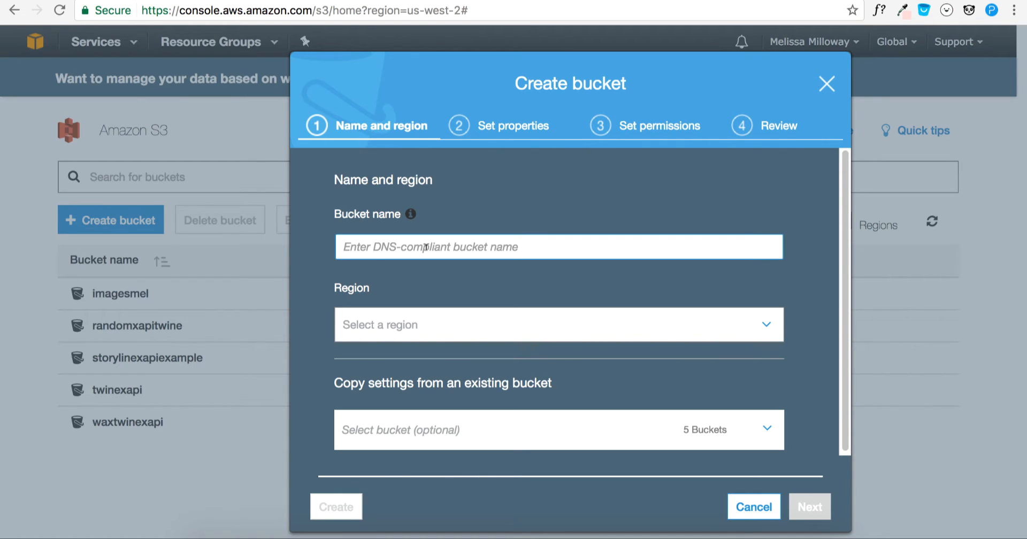
text(example)
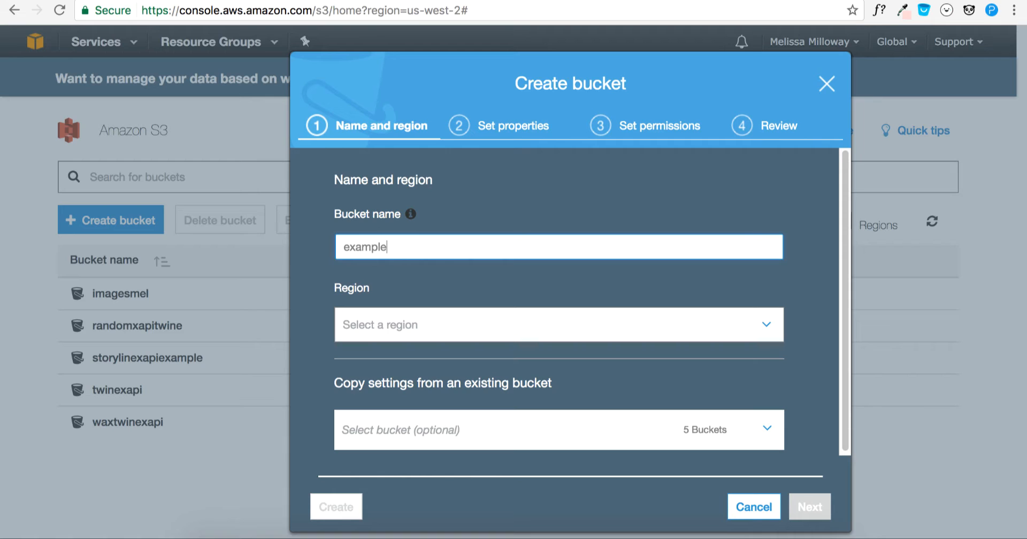
text(ofelearning)
click(417, 325)
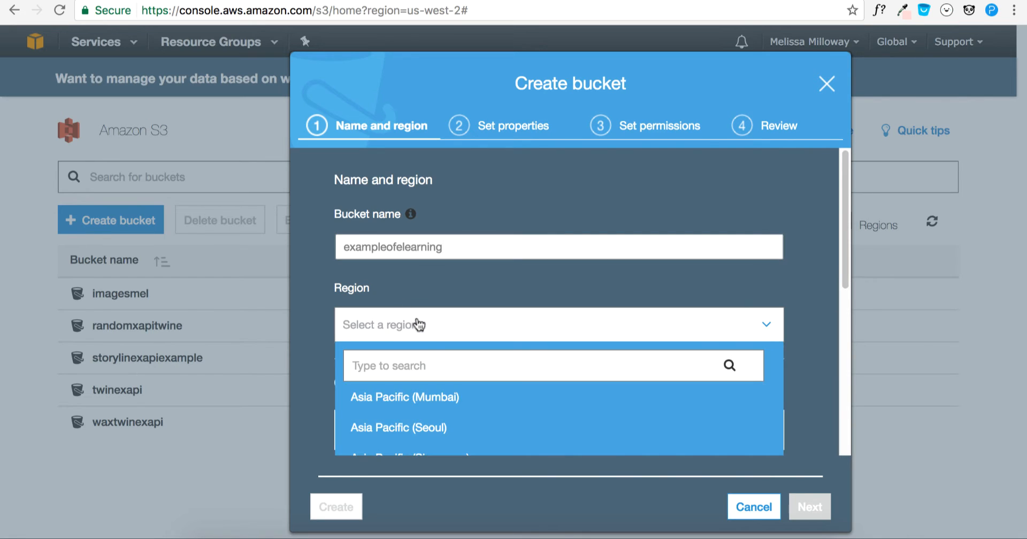
scroll(443, 398, down, 5)
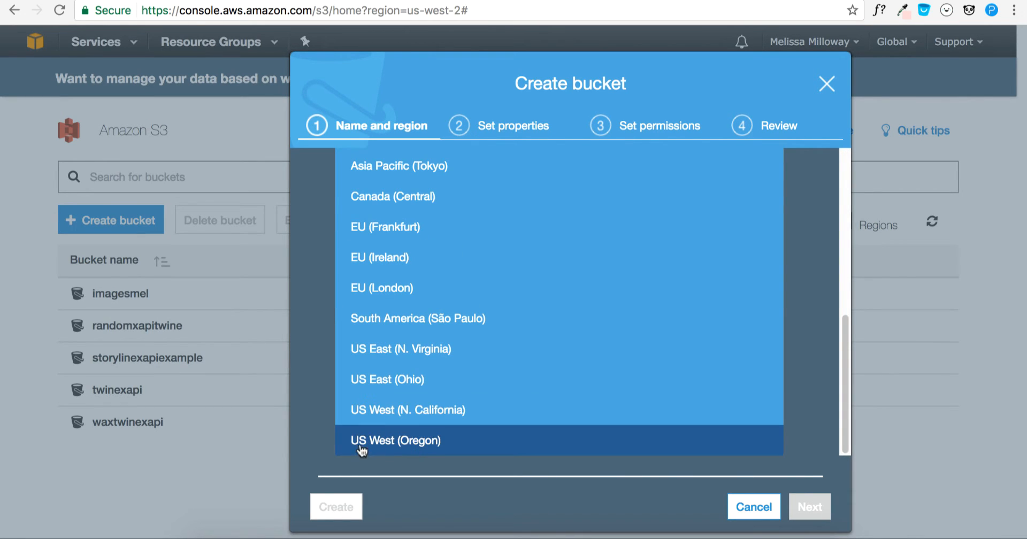
click(378, 448)
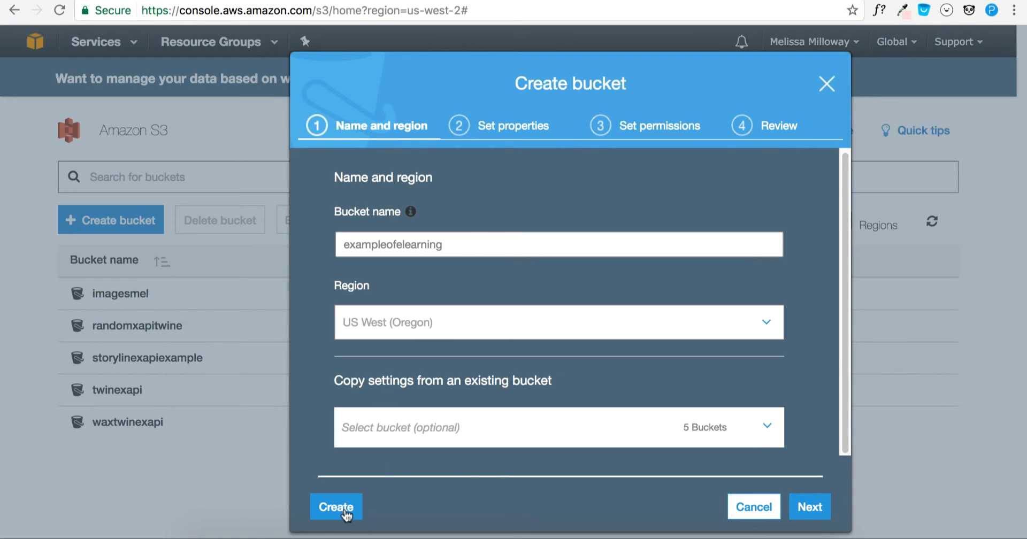
click(344, 511)
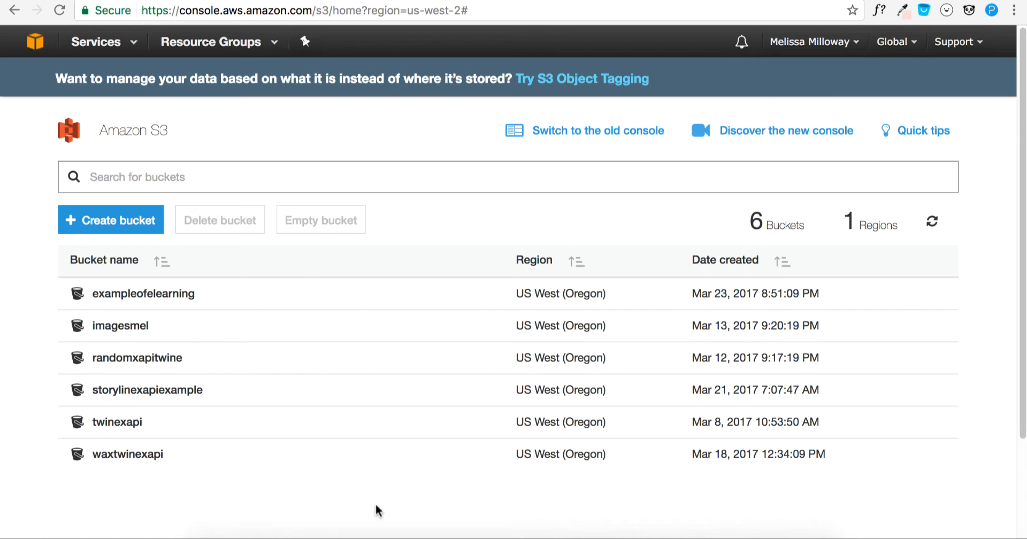
Upload the Board-Game folder from Finder into the exampleofelearning bucket.
click(171, 297)
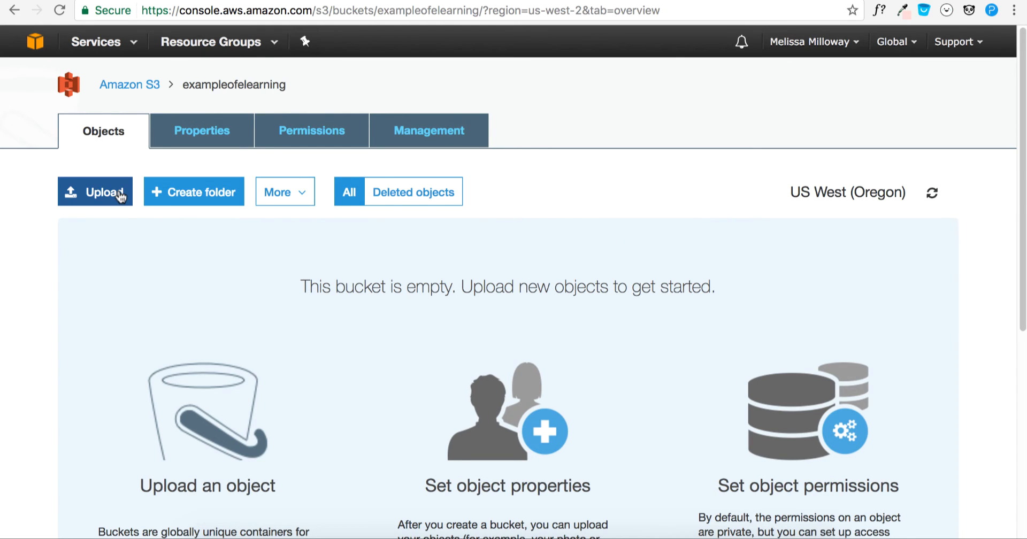
click(120, 196)
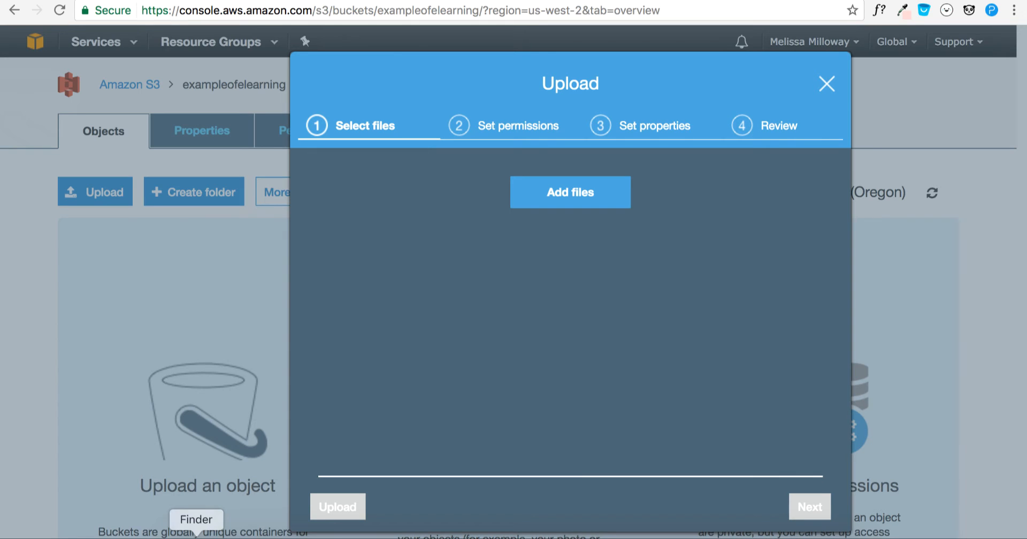
click(570, 207)
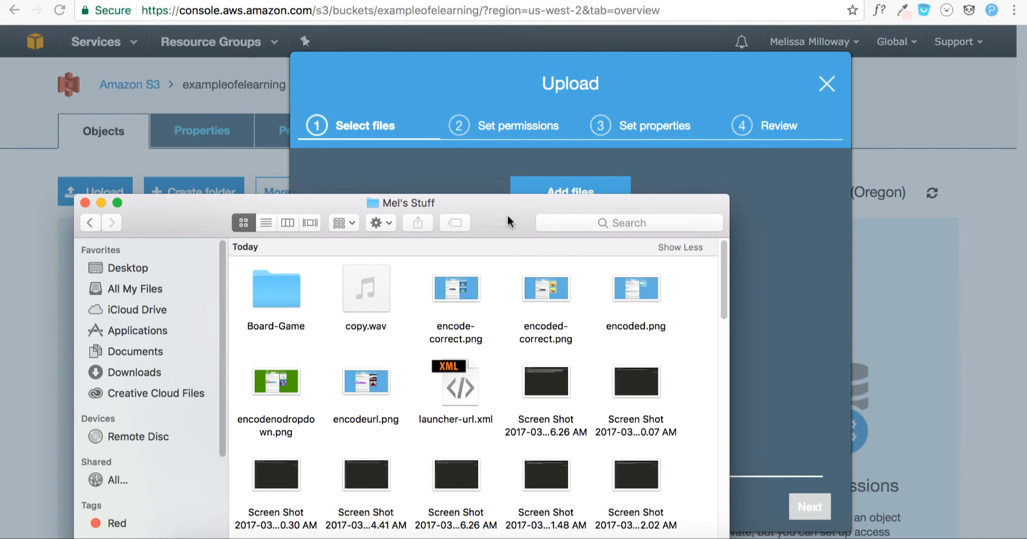
drag(507, 218, 367, 211)
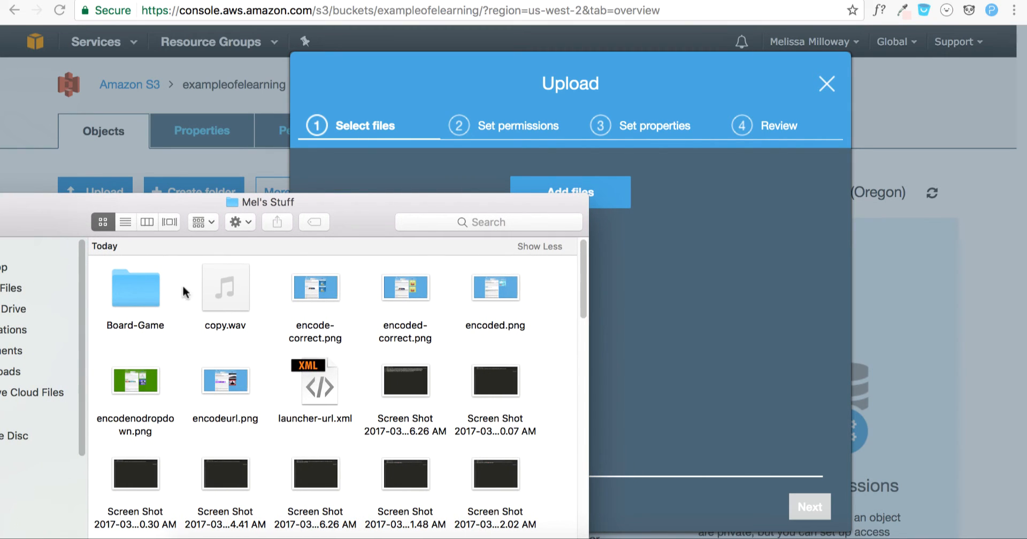
drag(134, 290, 654, 261)
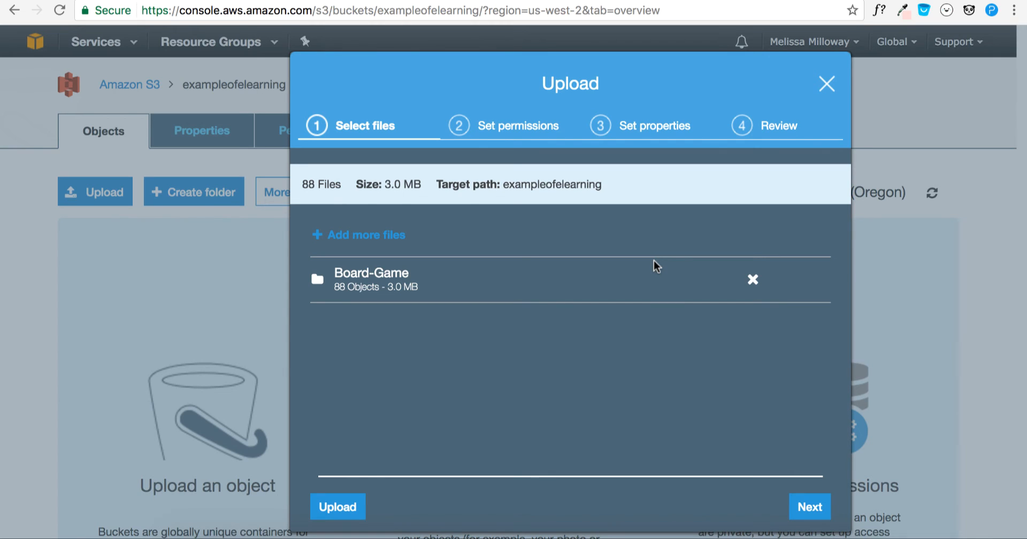
click(348, 513)
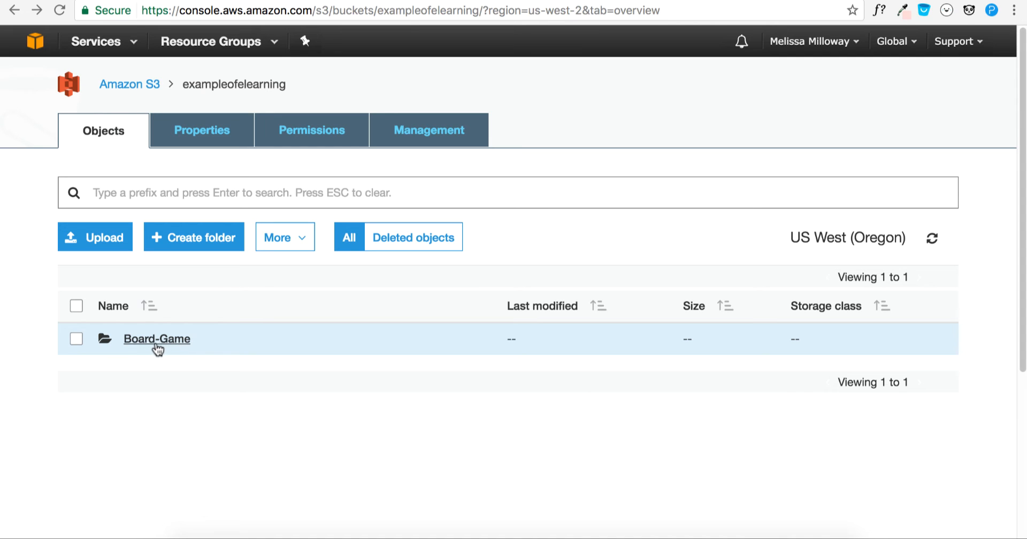
Review the files inside the uploaded Board-Game folder and return to the bucket's top level.
click(148, 345)
scroll(216, 323, down, 3)
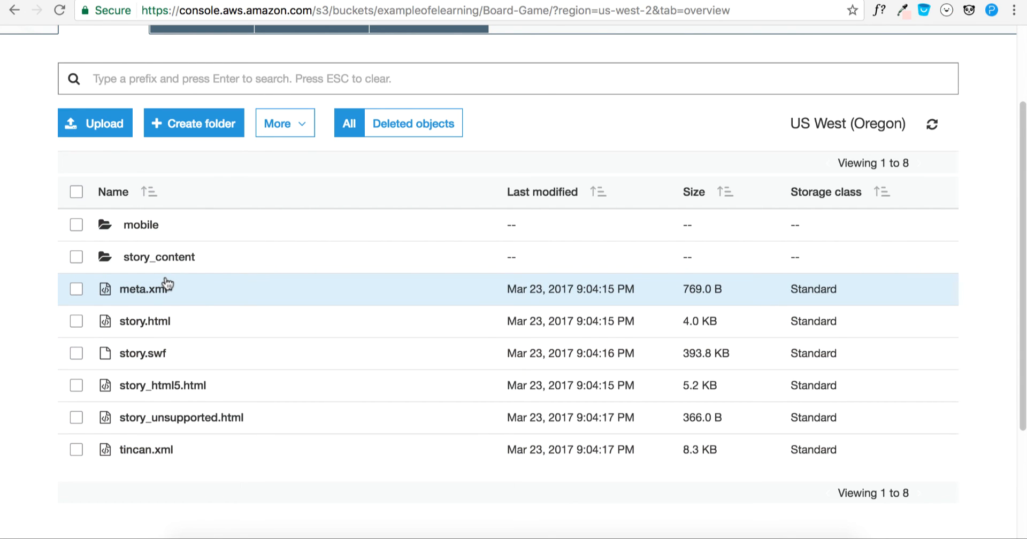
right_click(12, 16)
click(11, 15)
click(14, 10)
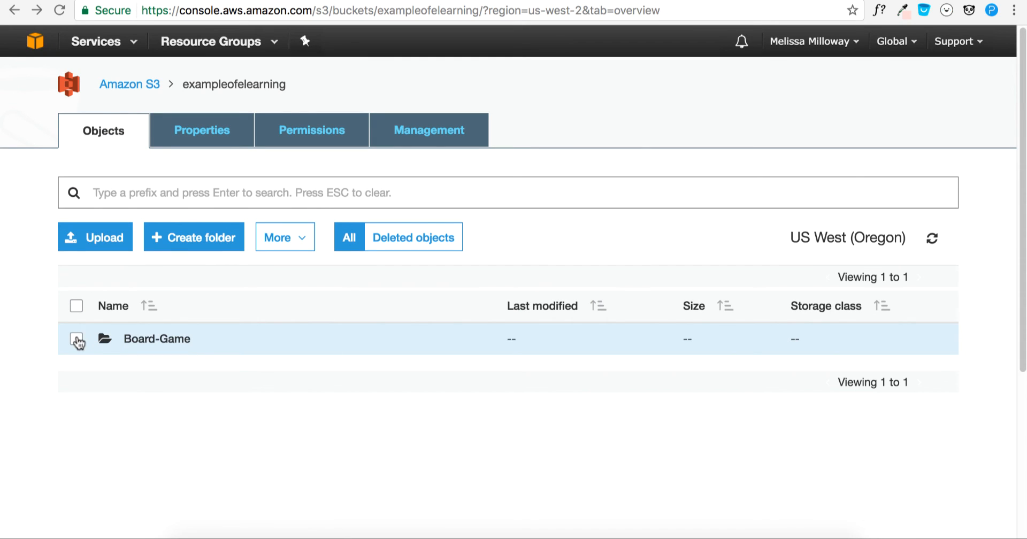
Make the Board-Game folder and all of its objects public.
click(78, 339)
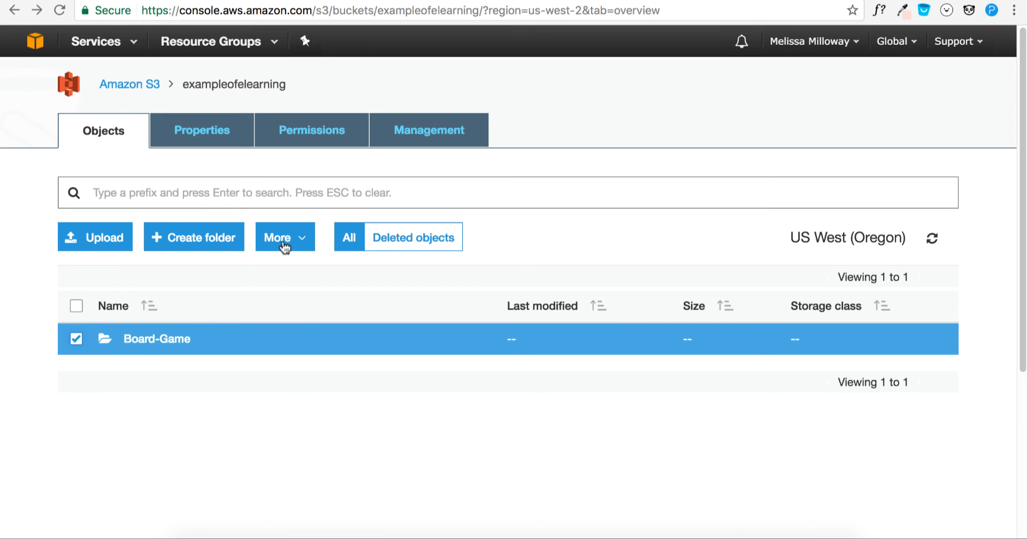
click(283, 243)
scroll(285, 247, down, 2)
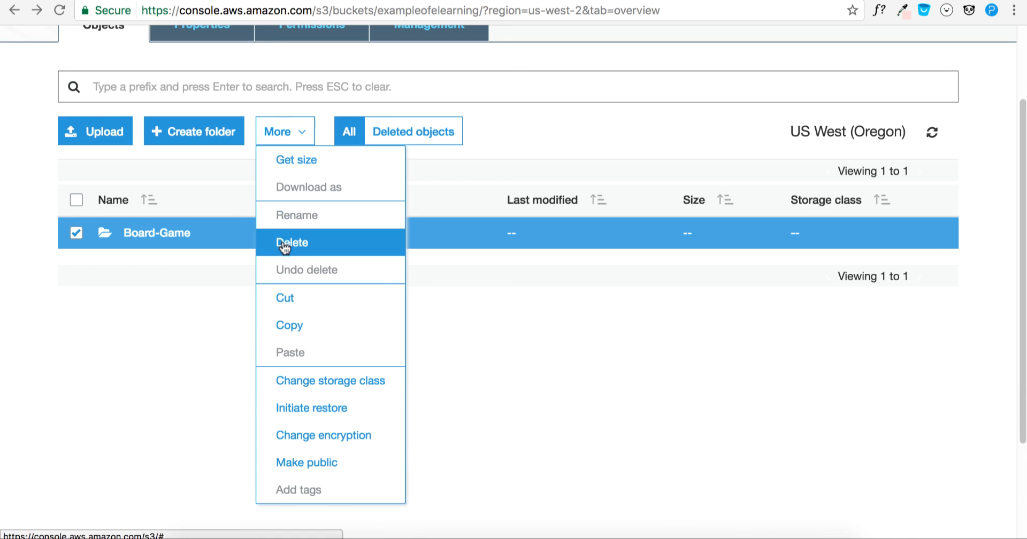
click(337, 465)
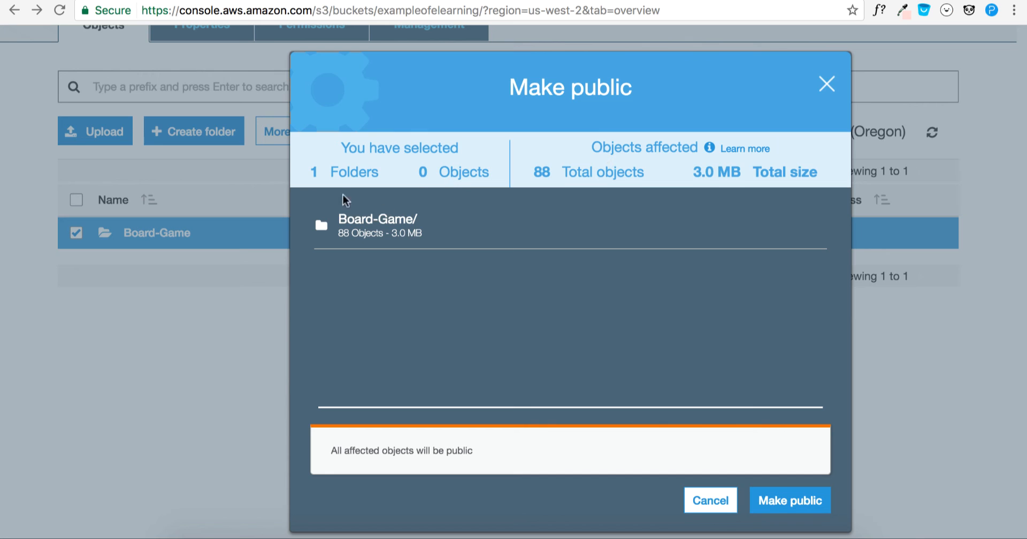
click(803, 504)
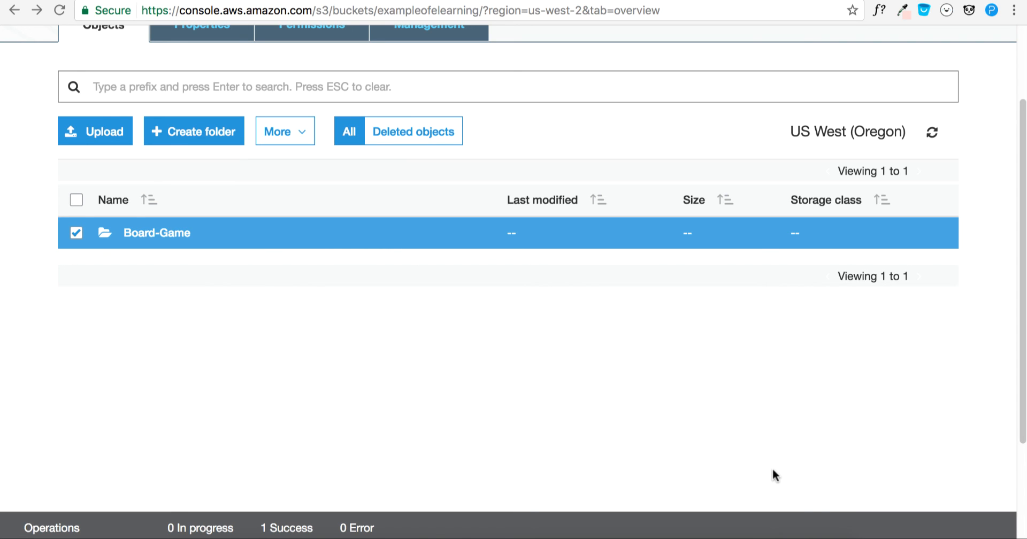
Open the details of story_html5.html in the Board-Game folder and launch the file through its public link.
click(181, 237)
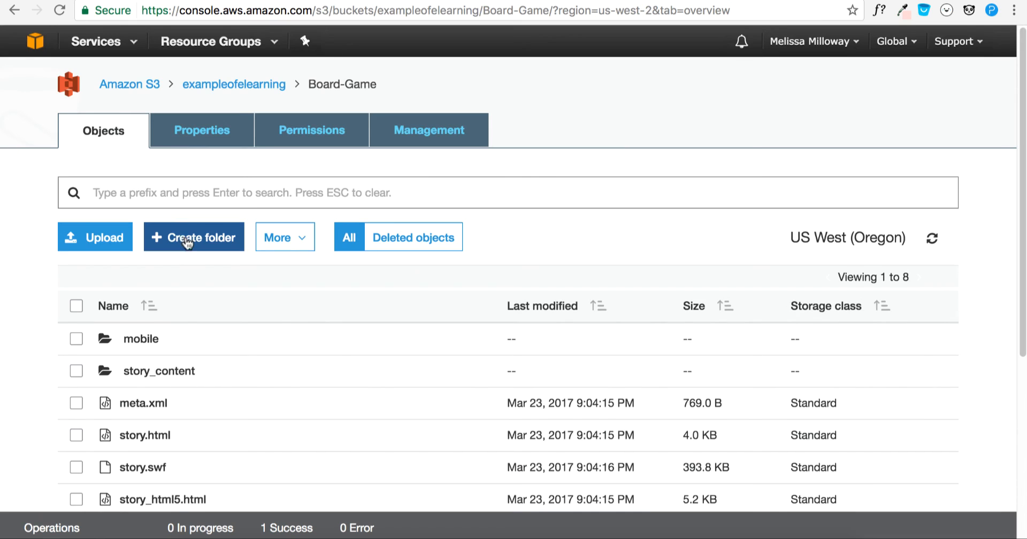
scroll(185, 238, down, 2)
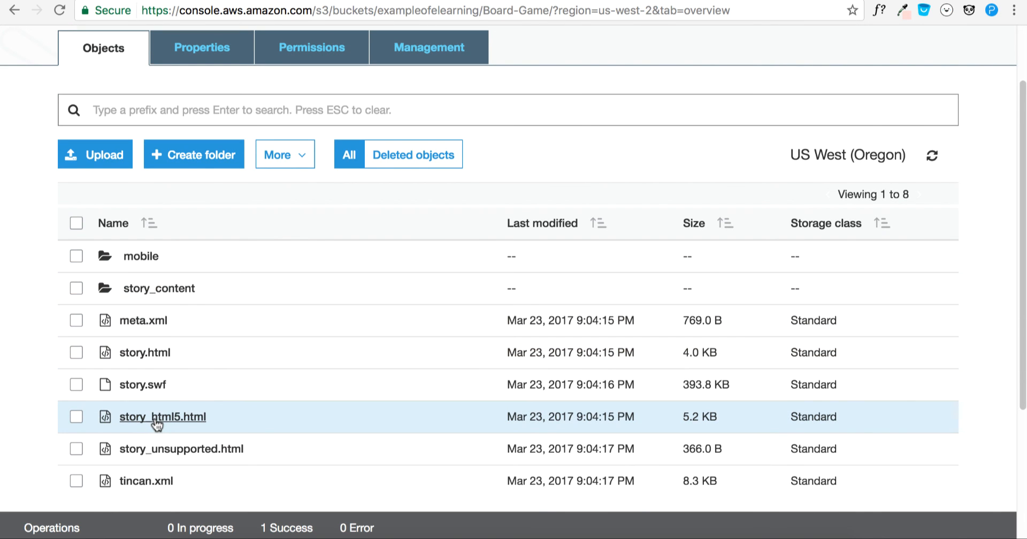
click(156, 418)
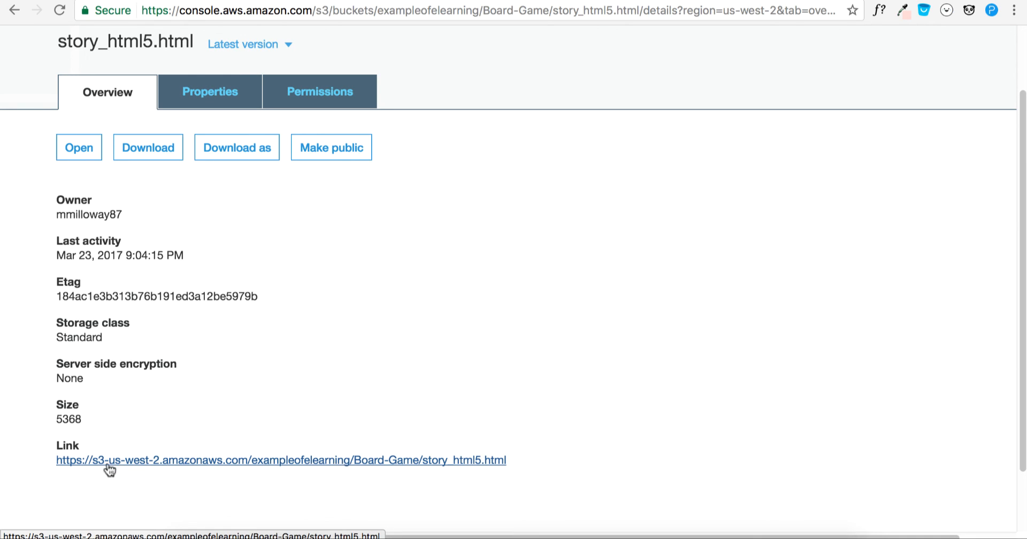
click(239, 460)
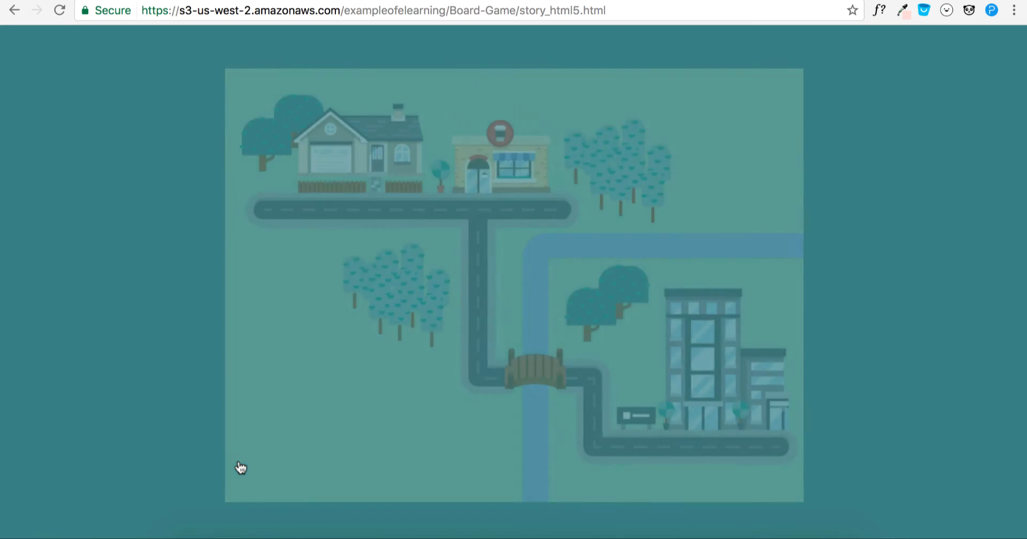